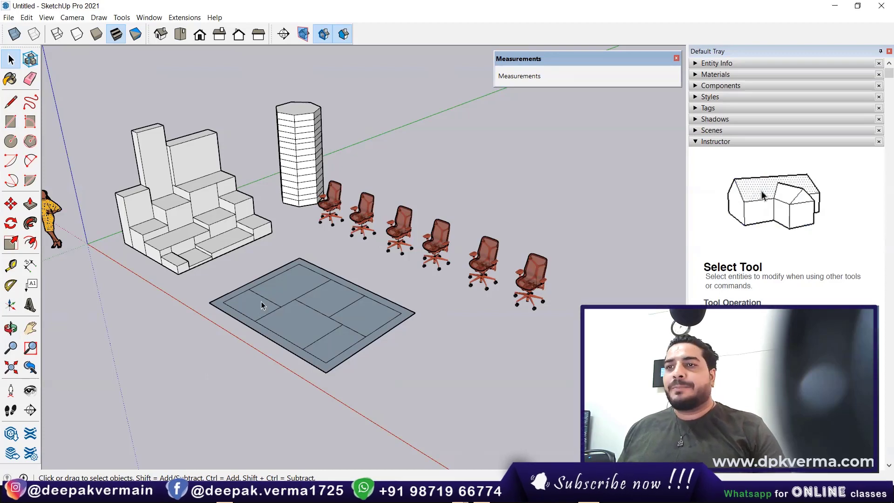
Zoom in on the floor mat, select four of its inner edges, then clear them.
scroll(270, 293, up, 2)
scroll(284, 298, up, 2)
middle_drag(303, 308, 339, 351)
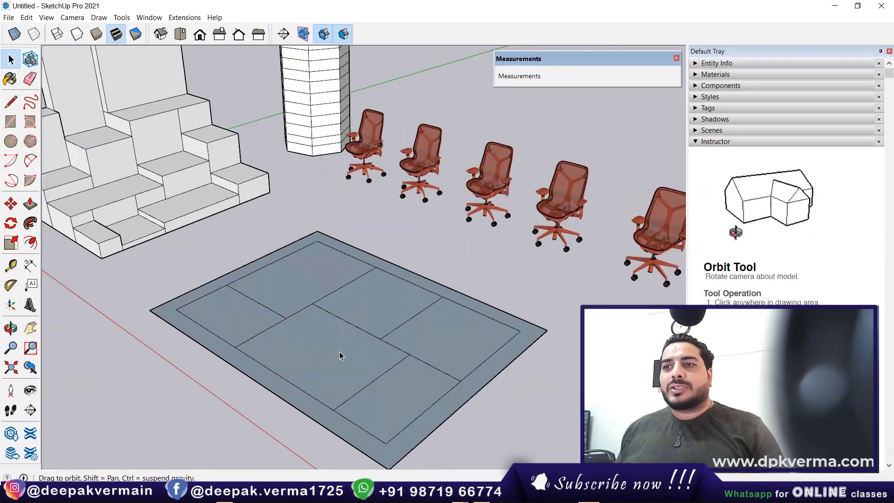
scroll(339, 351, up, 2)
mouse_move(300, 328)
shift+middle_down()
mouse_move(290, 319)
mouse_move(298, 305)
shift+middle_up()
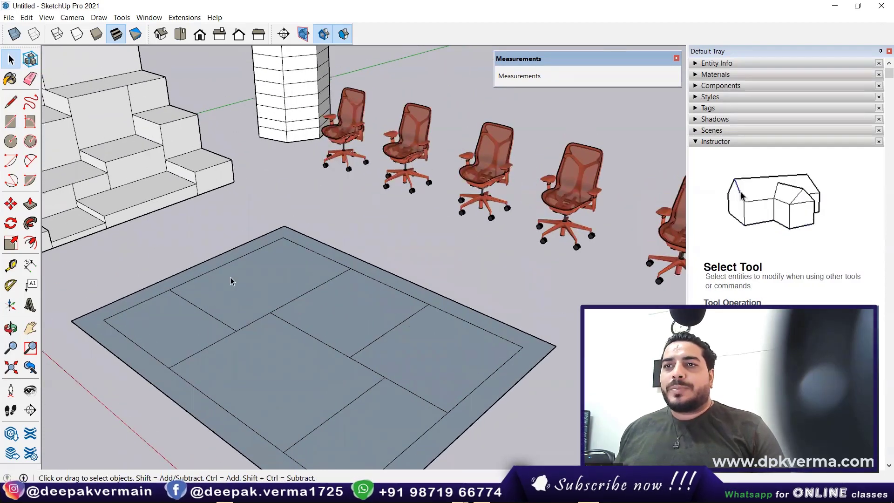
ctrl+click(216, 269)
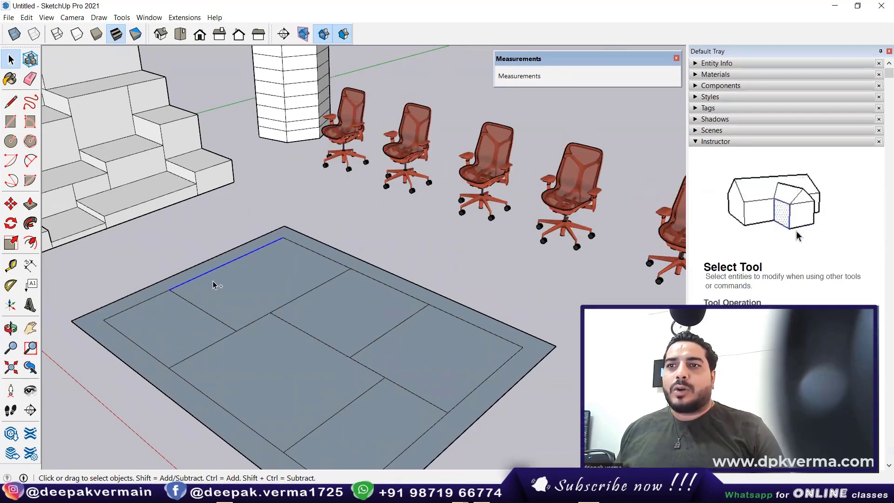
ctrl+click(203, 315)
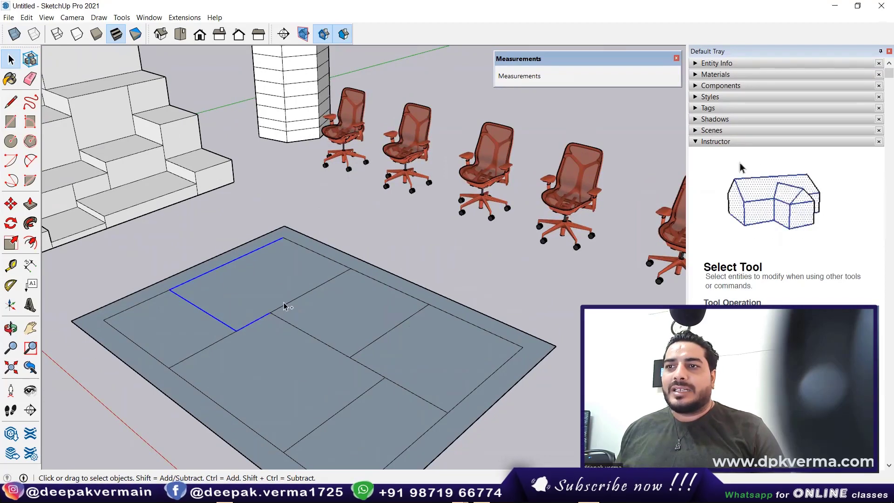
ctrl+click(284, 305)
ctrl+click(374, 281)
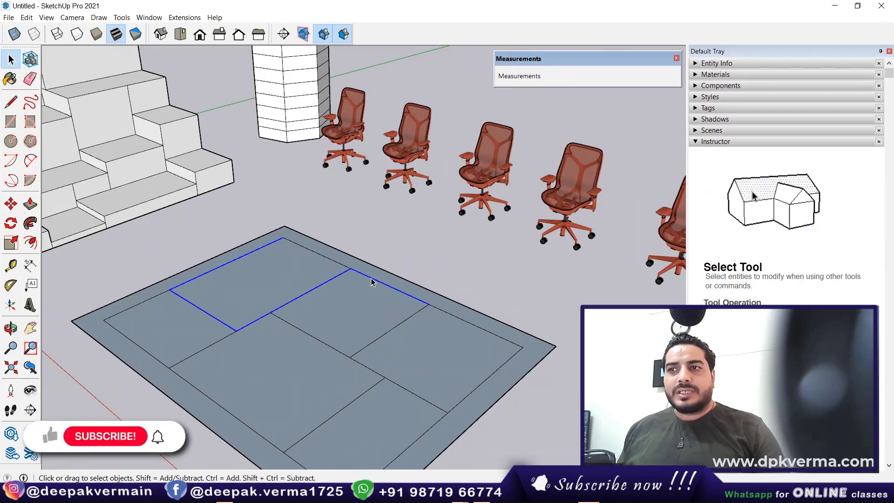
click(428, 263)
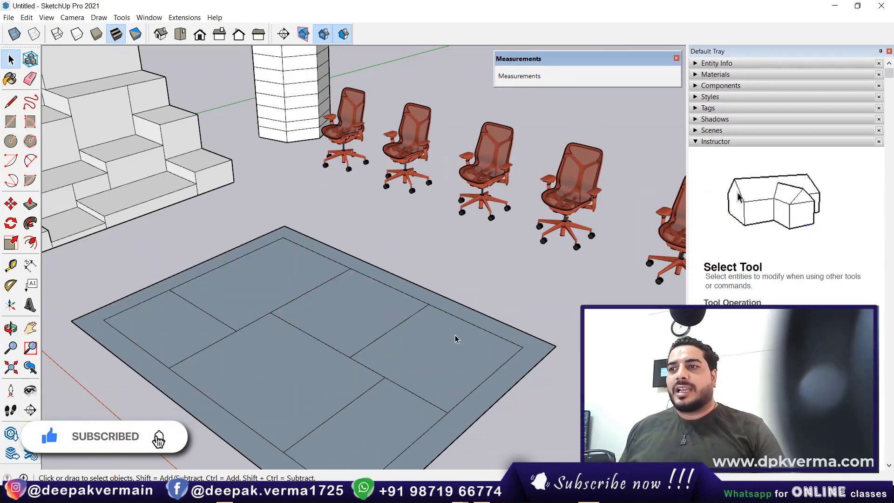
Select the right inner rectangle's top, right and bottom edges, clear them, and open the Window menu.
click(456, 317)
ctrl+click(492, 373)
ctrl+click(433, 405)
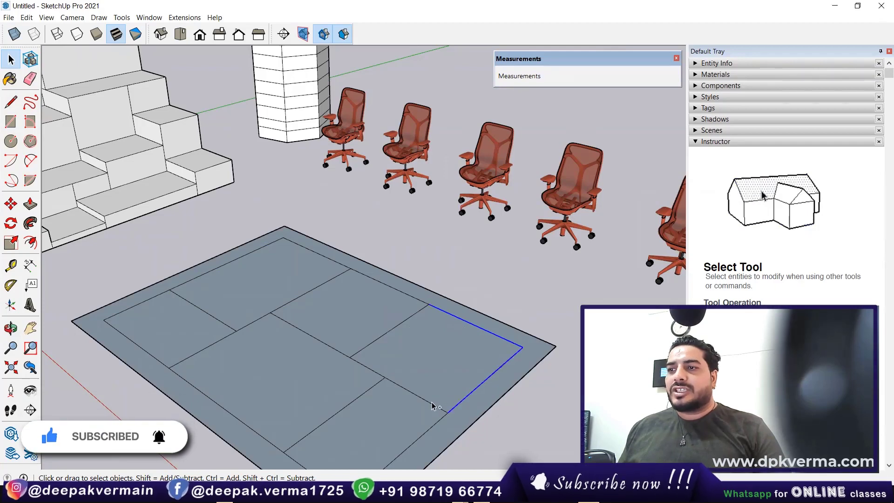
click(470, 283)
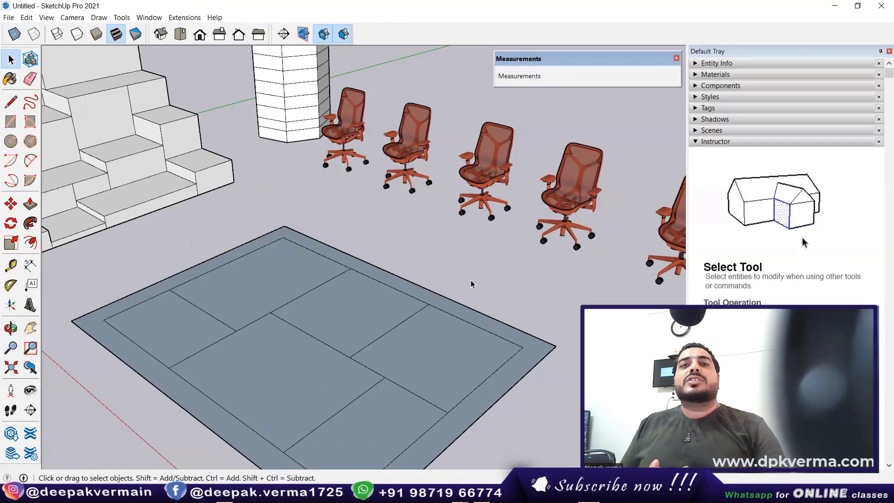
click(149, 17)
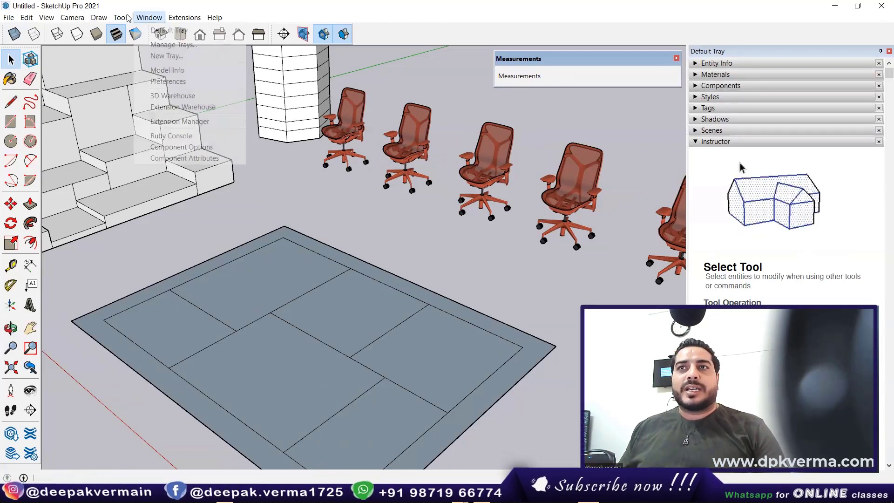
Search the Extension Warehouse for 'selection memory'.
click(202, 107)
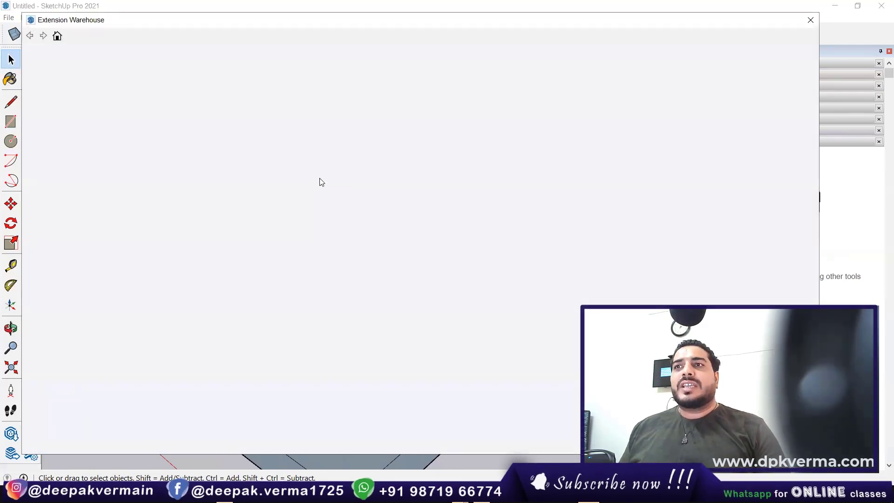
click(302, 64)
key(ctrl+v)
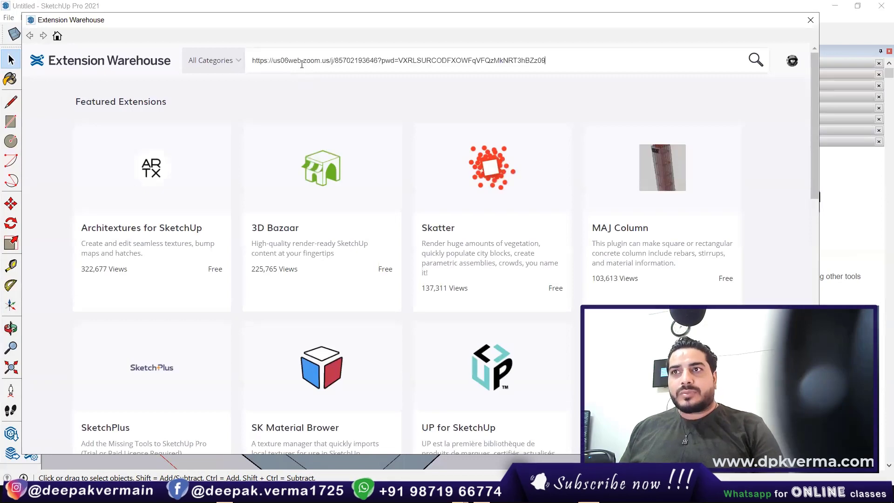
key(ctrl+a)
text(selection memory)
click(297, 94)
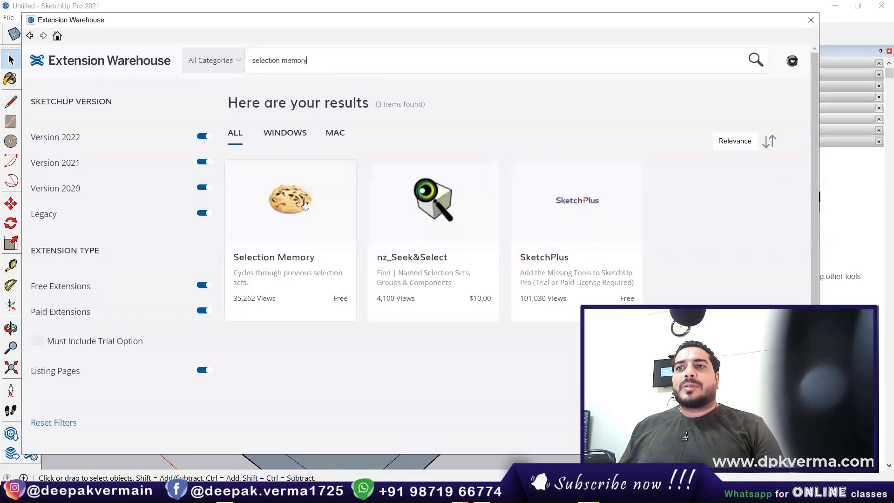
Review the Selection Memory extension page, install it, and close the warehouse.
click(292, 231)
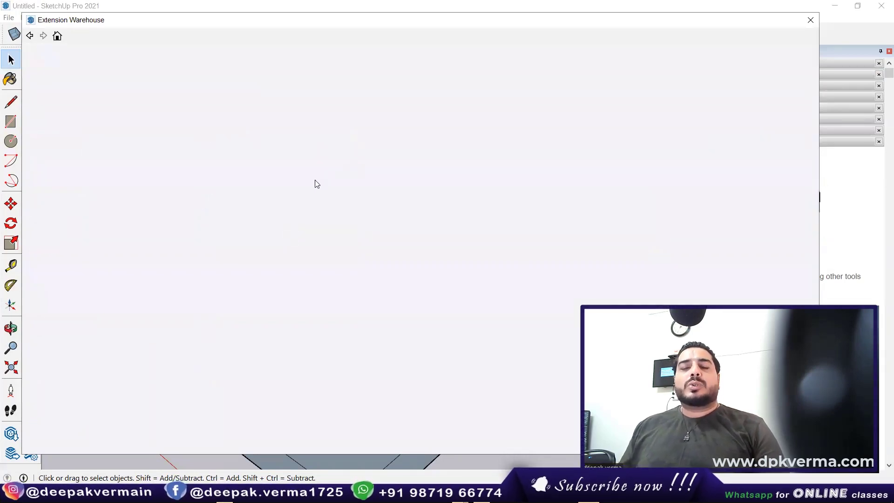
scroll(299, 218, down, 1)
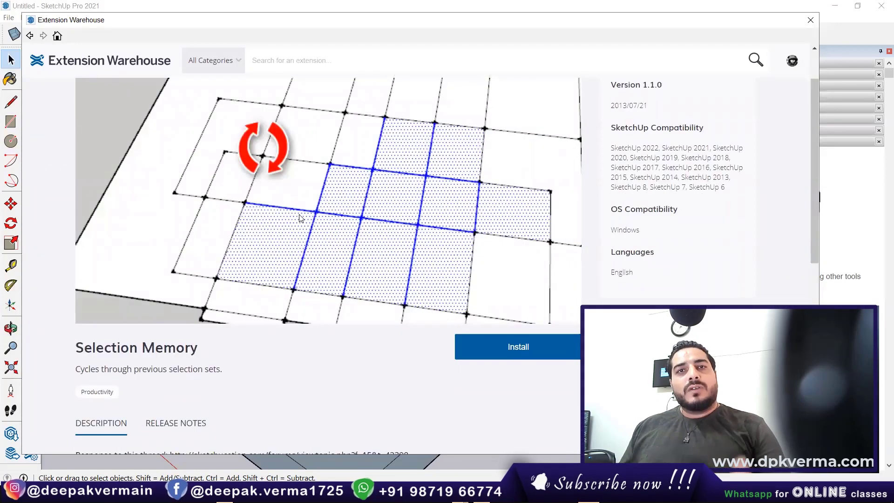
scroll(299, 217, down, 1)
scroll(300, 218, down, 3)
scroll(300, 218, down, 3)
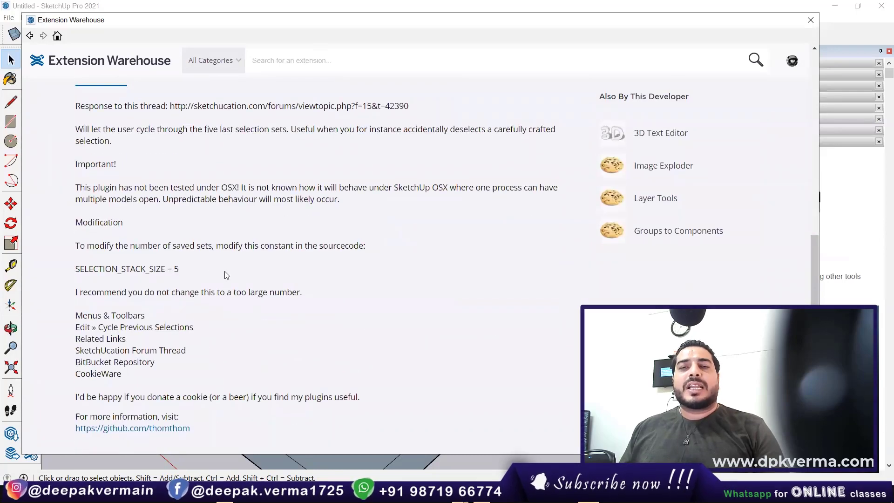
scroll(228, 277, up, 5)
scroll(264, 227, up, 1)
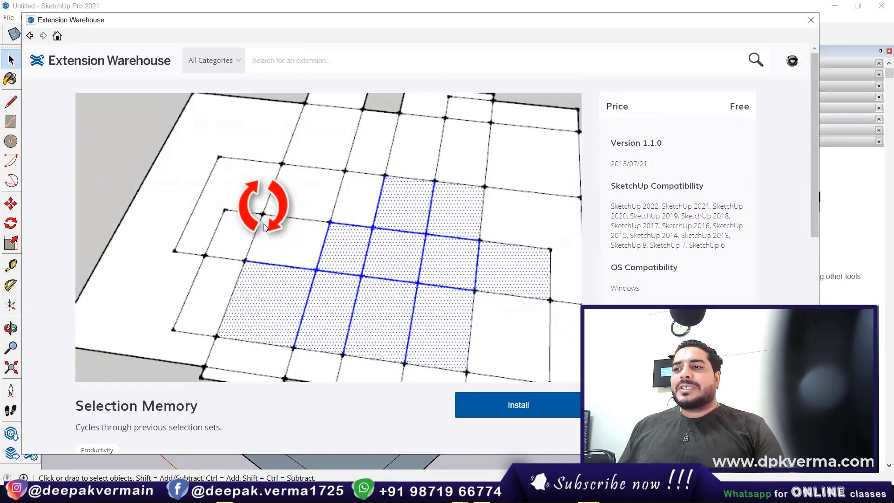
click(810, 22)
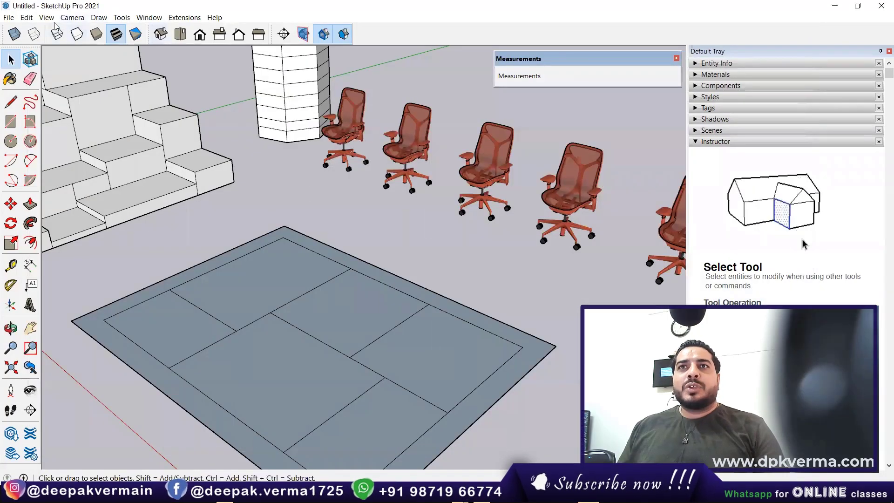
Recall the right rectangle's three-edge selection with Edit > Cycle Previous Selections, then recheck the Edit menu.
click(26, 17)
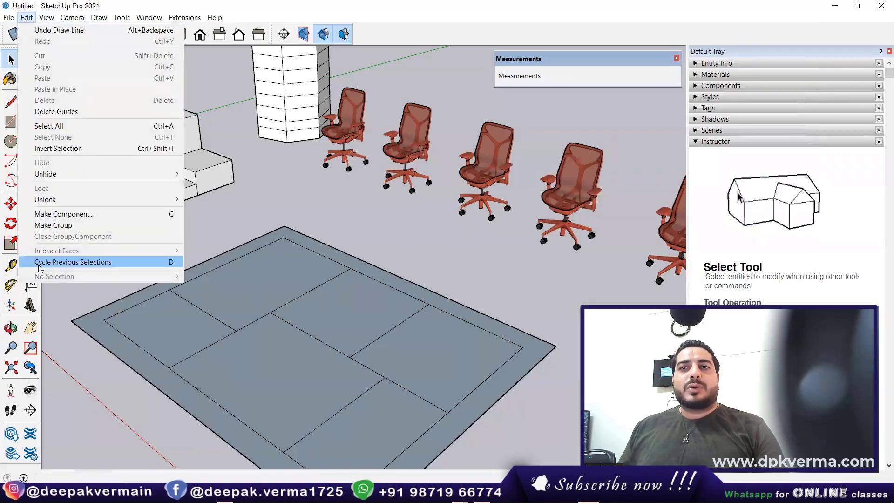
click(96, 263)
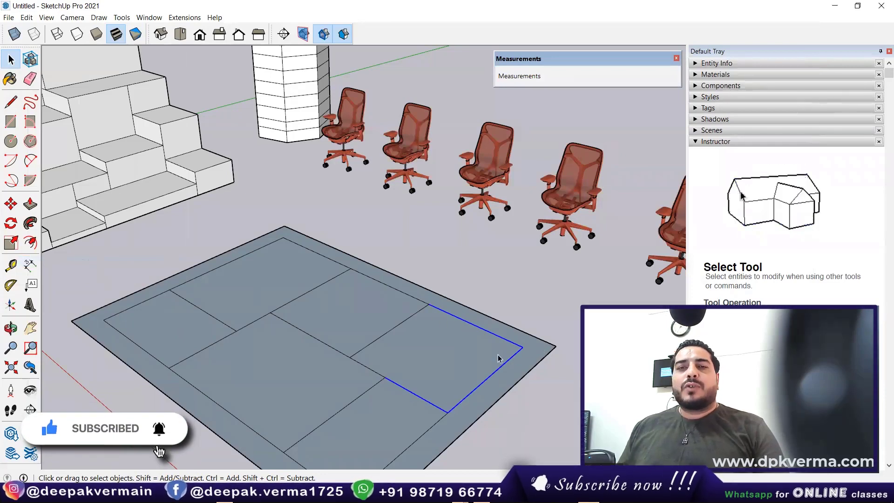
click(27, 17)
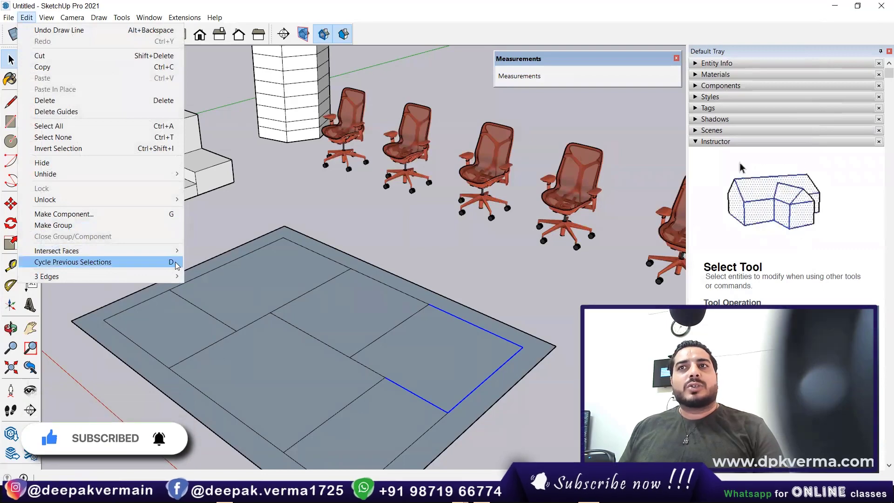
click(160, 30)
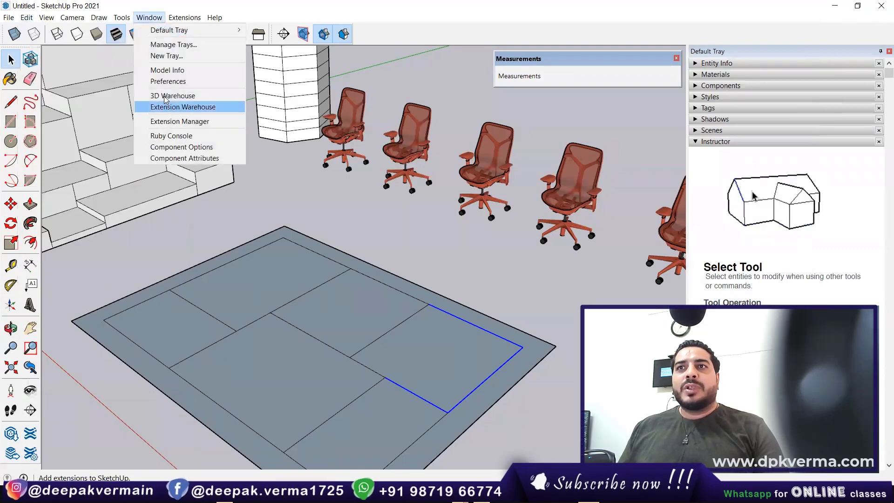
click(166, 80)
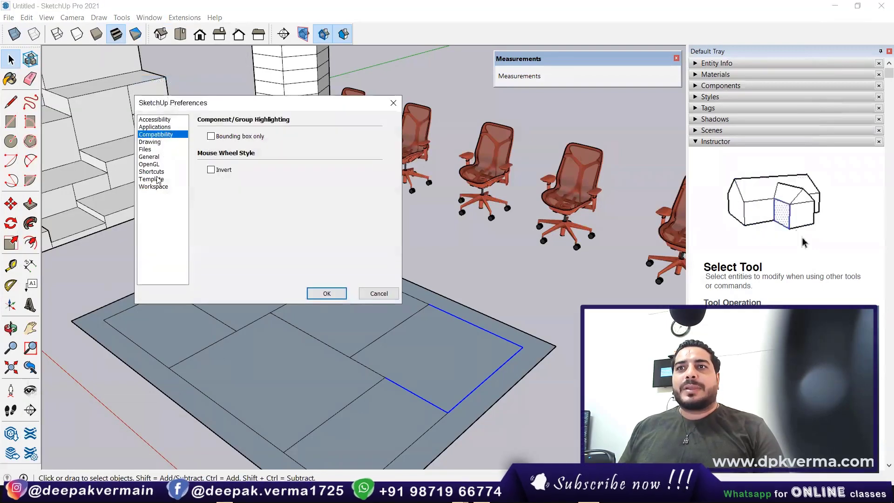
click(152, 172)
click(260, 121)
text(c)
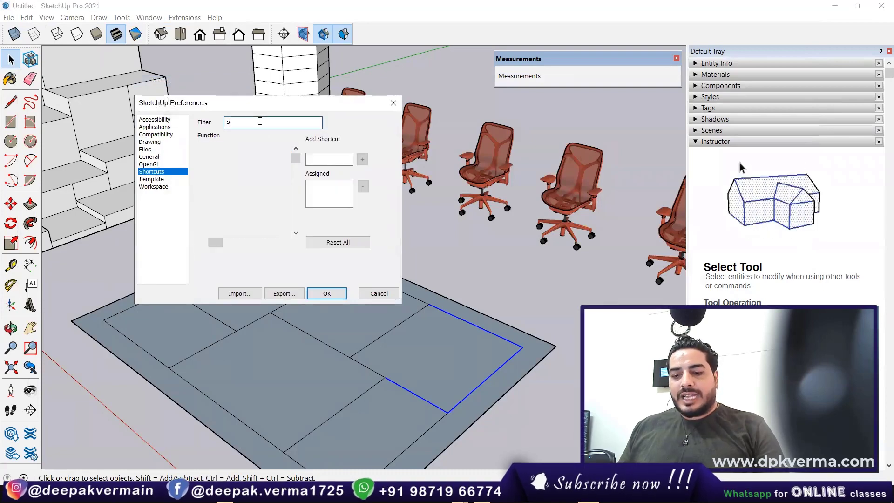
text(ycle)
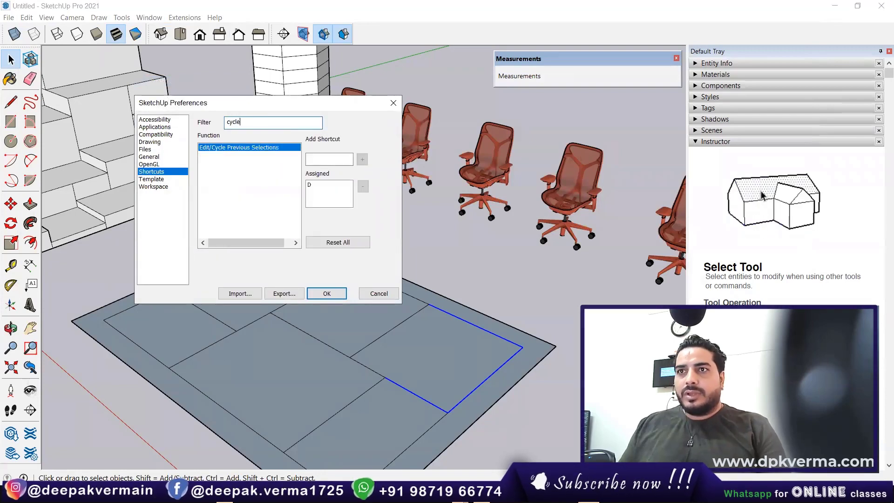
click(336, 162)
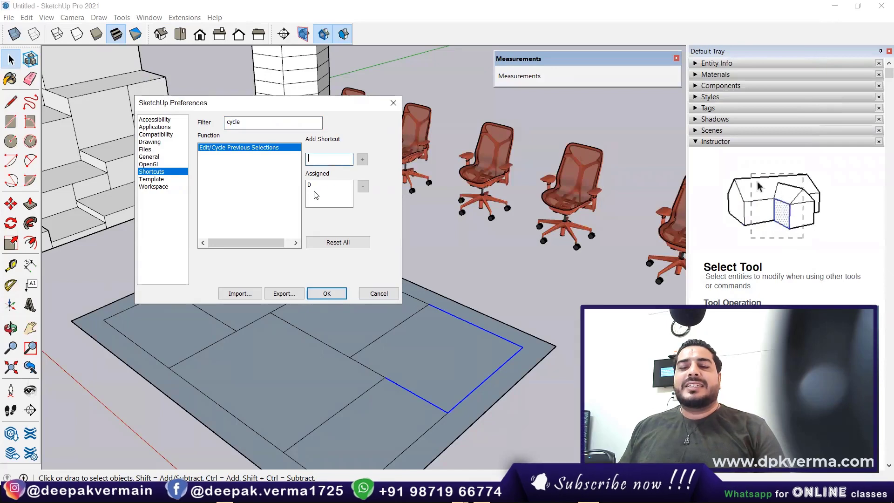
click(327, 294)
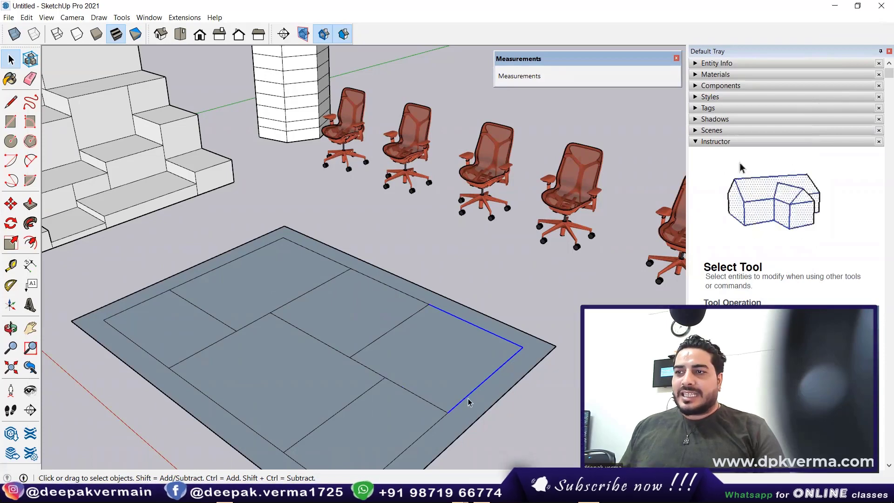
Cycle back through the left then right rectangle edge selections, then zoom out and orbit the scene.
click(458, 324)
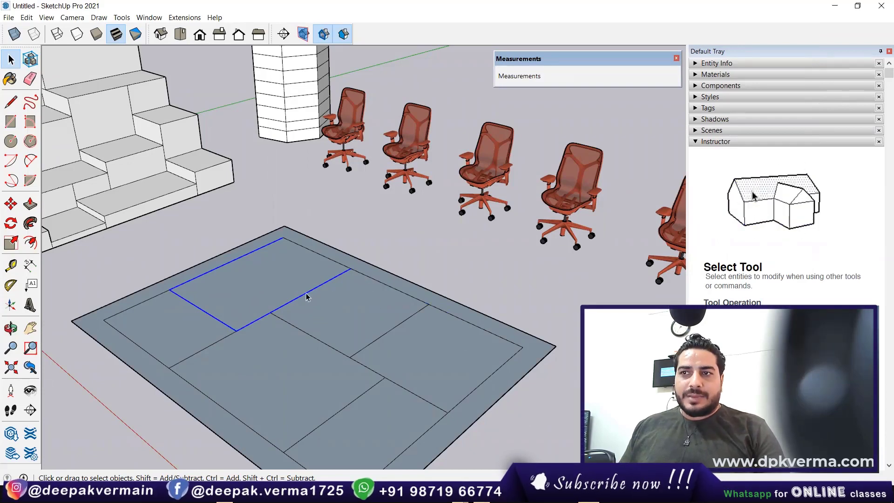
click(471, 335)
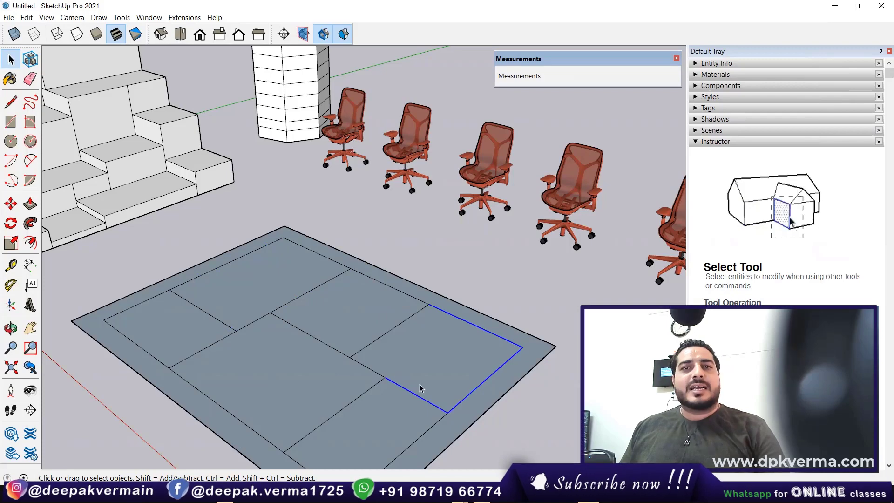
scroll(401, 363, down, 1)
scroll(383, 355, down, 1)
scroll(310, 320, down, 1)
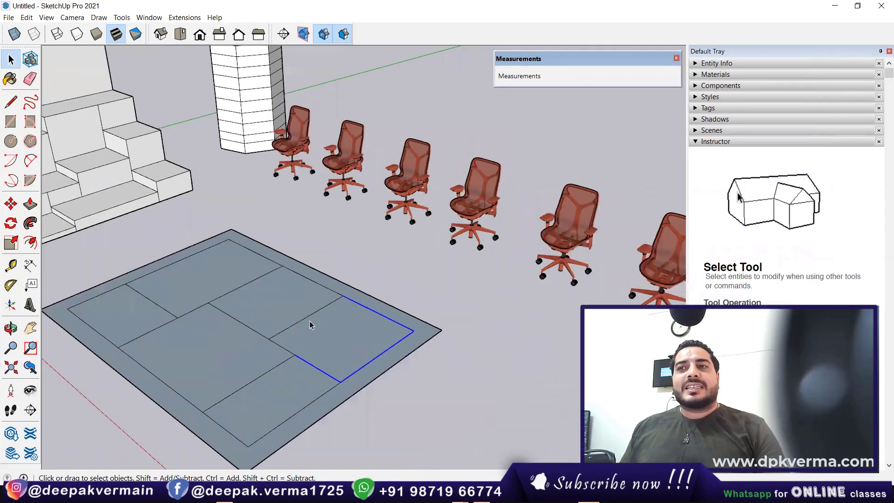
mouse_move(309, 320)
middle_down()
mouse_move(334, 329)
mouse_move(398, 289)
mouse_move(318, 214)
mouse_move(311, 191)
middle_up()
Select the four chairs starting beside the column, then orbit to see the whole row.
click(300, 186)
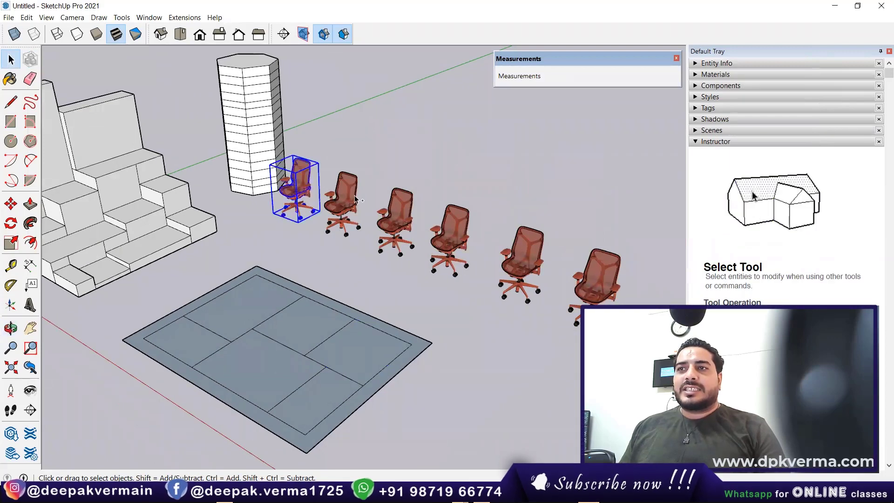
ctrl+click(342, 200)
ctrl+click(395, 219)
ctrl+click(449, 237)
middle_drag(404, 233, 375, 266)
Select the last two chairs, clear the selection, then box-select the two rightmost chairs.
click(387, 305)
click(433, 256)
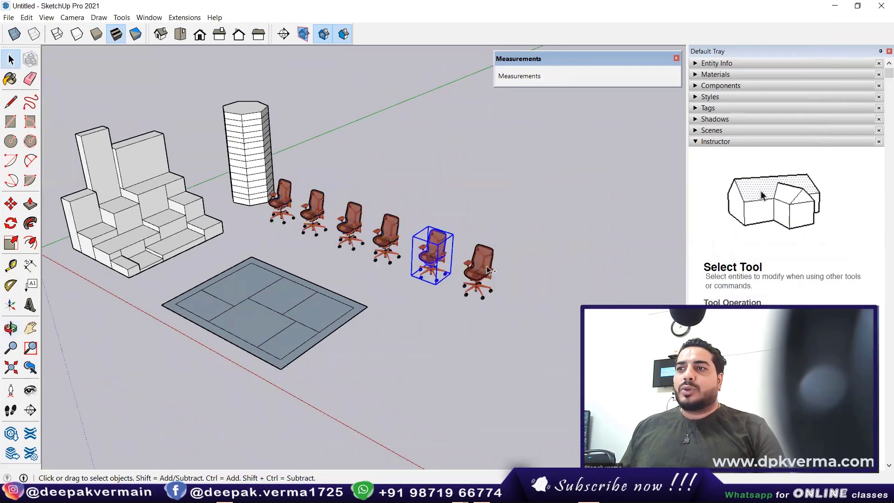
ctrl+click(478, 271)
click(437, 208)
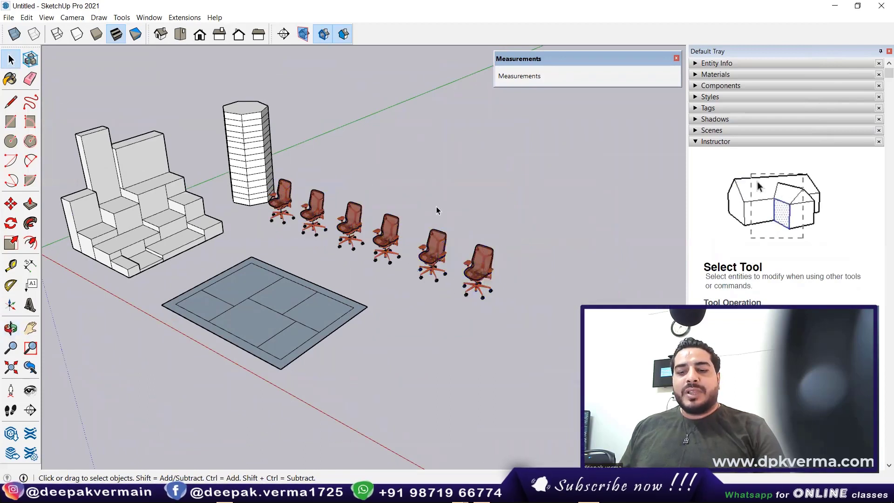
drag(505, 223, 419, 279)
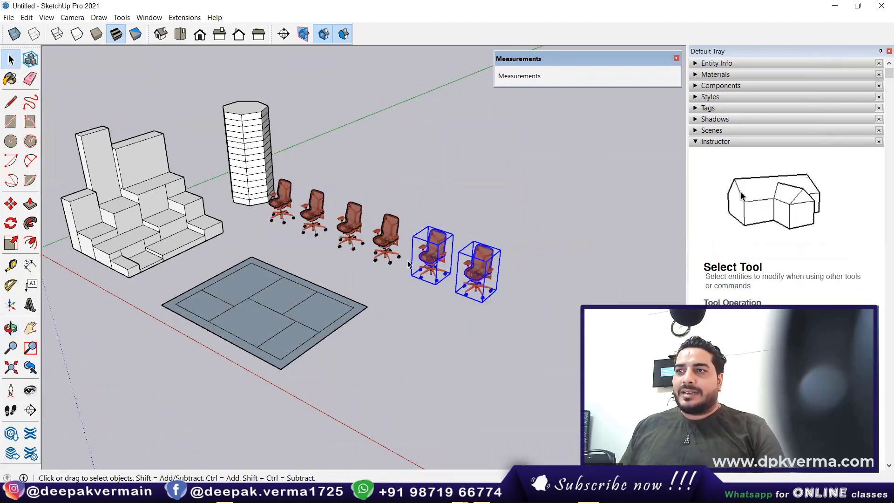
scroll(421, 269, up, 1)
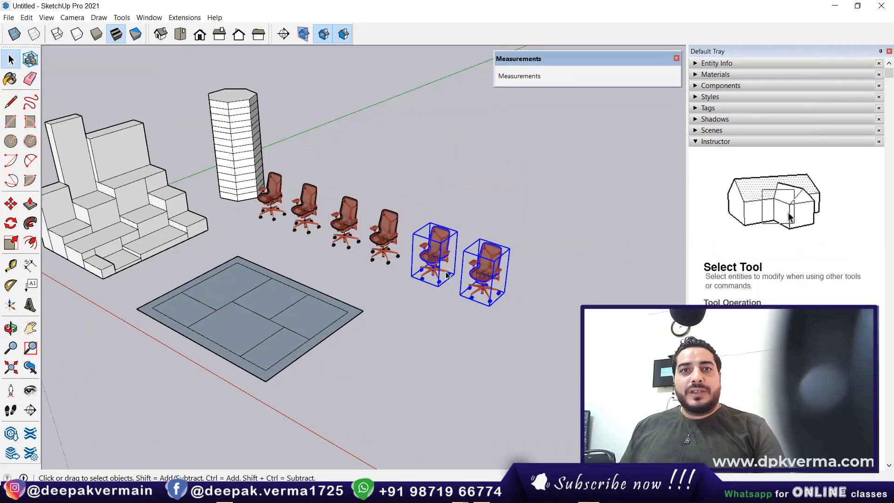
shift+click(470, 293)
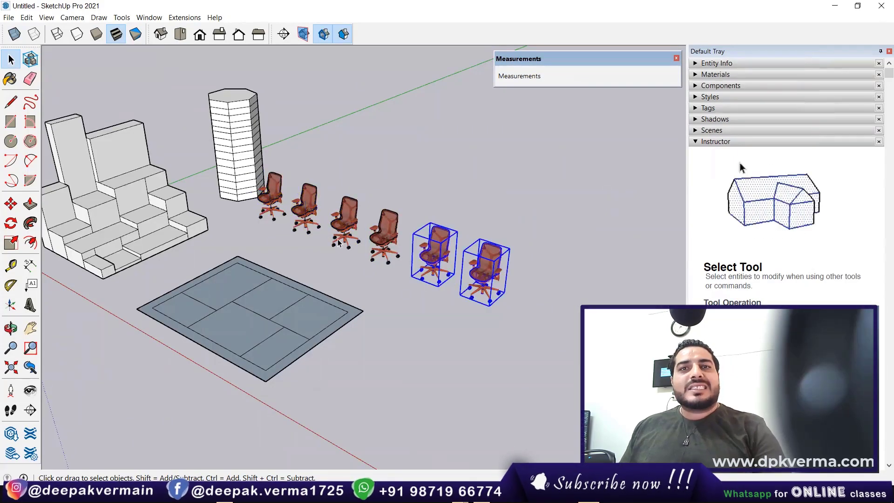
Zoom to the column, select a front vertical edge, clear it, and undo to restore it.
scroll(256, 203, up, 1)
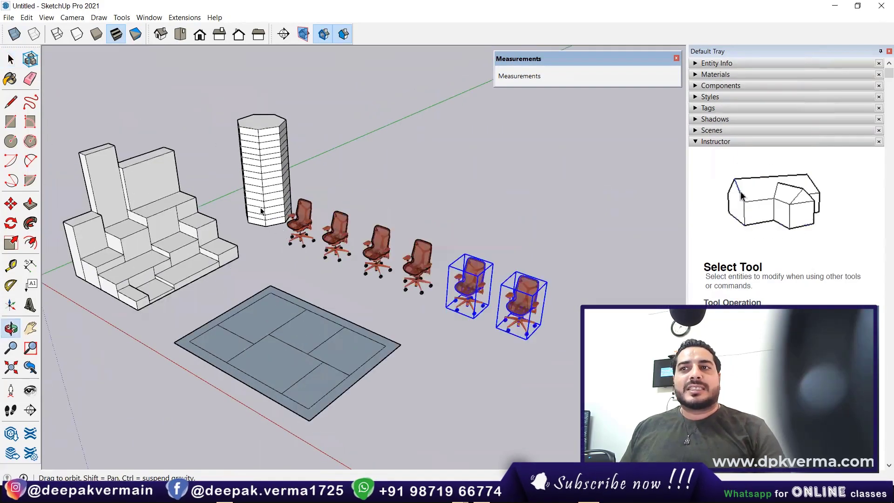
scroll(268, 223, up, 1)
scroll(278, 242, up, 1)
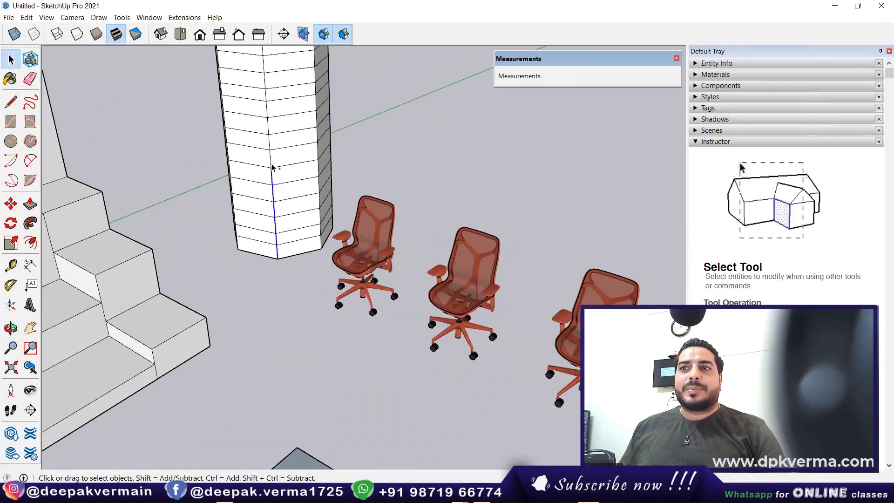
middle_drag(272, 188, 273, 239)
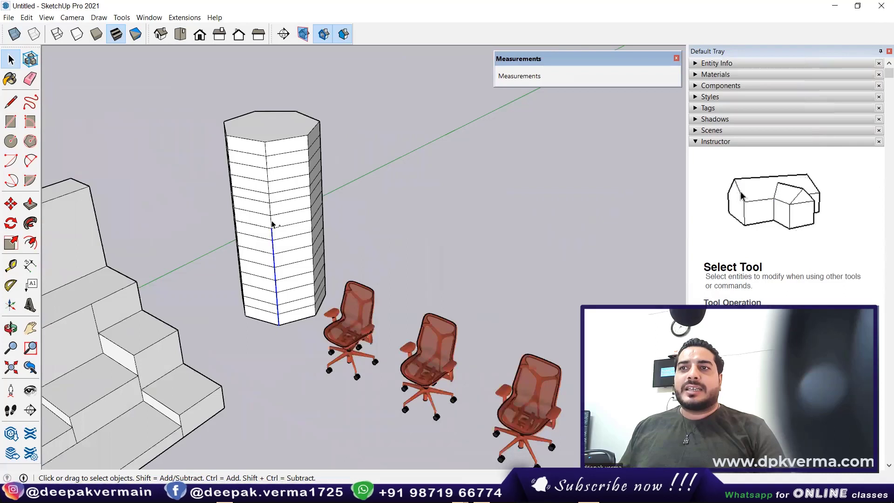
ctrl+click(270, 198)
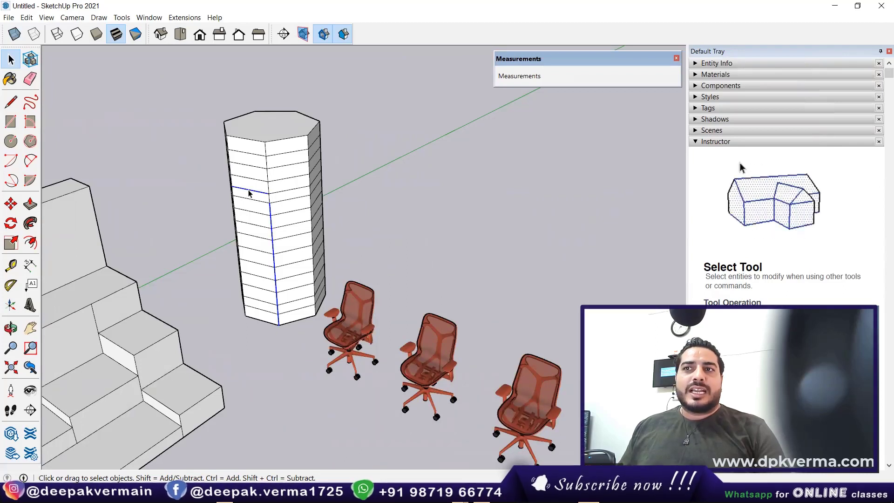
shift+click(249, 190)
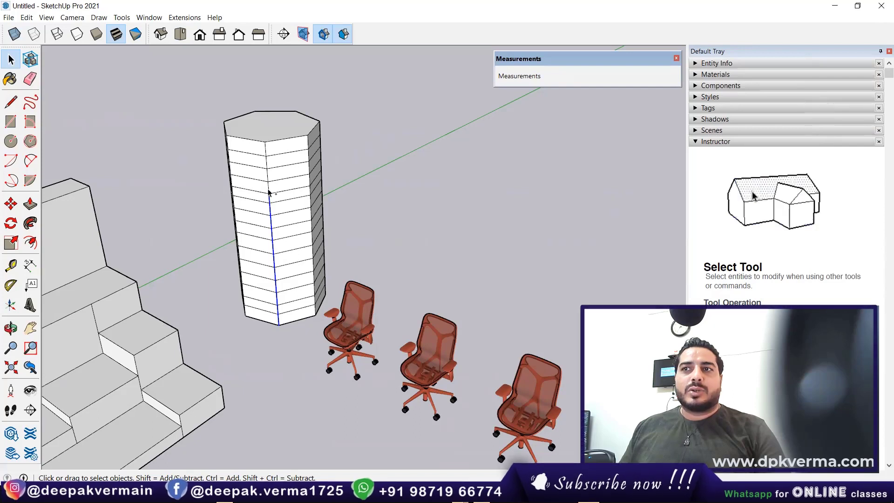
click(392, 207)
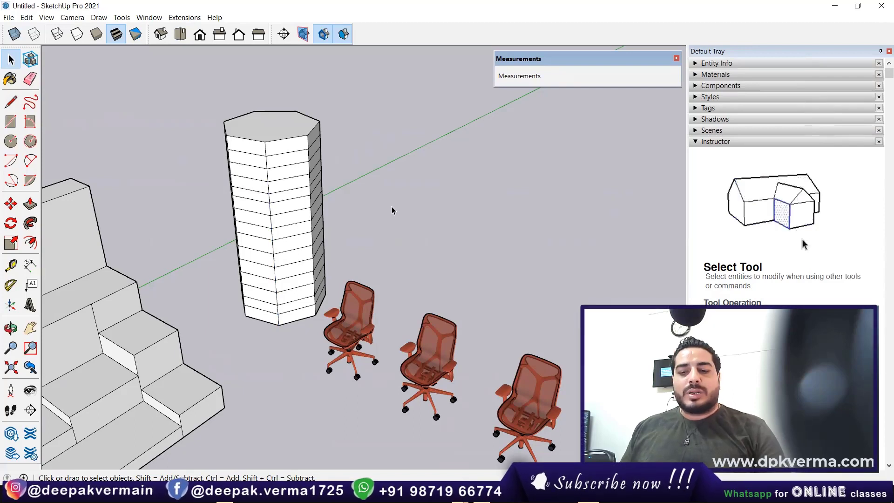
key(ctrl+z)
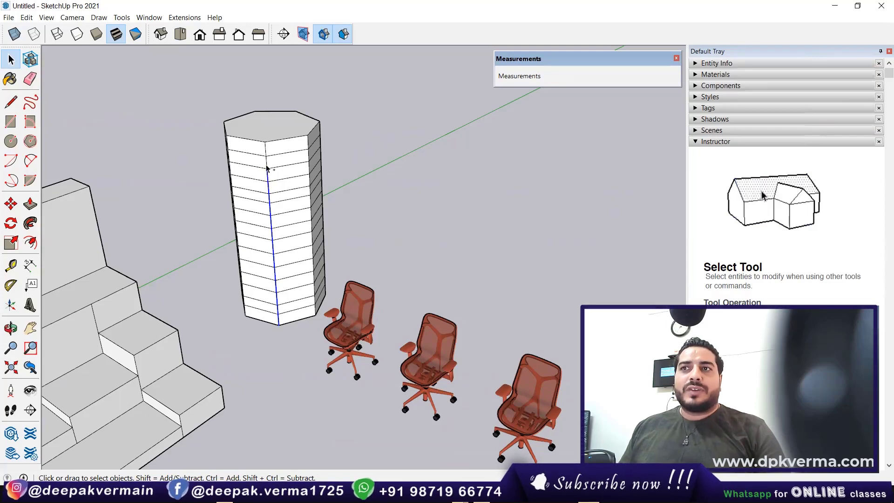
Extend the column edge selection to the top, then zoom out to the whole scene.
ctrl+click(265, 149)
scroll(329, 205, down, 3)
scroll(335, 243, down, 3)
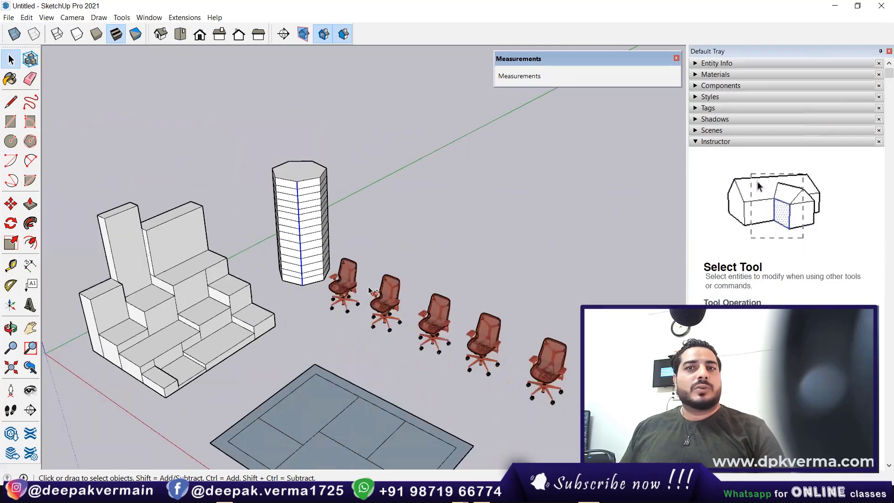
mouse_move(335, 243)
middle_down()
mouse_move(298, 294)
mouse_move(236, 345)
middle_up()
scroll(235, 345, up, 1)
scroll(354, 354, down, 1)
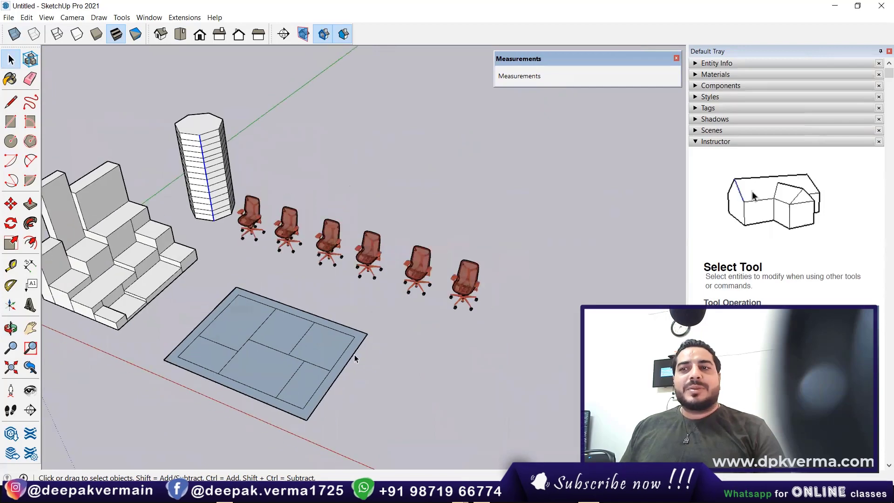
scroll(307, 367, up, 2)
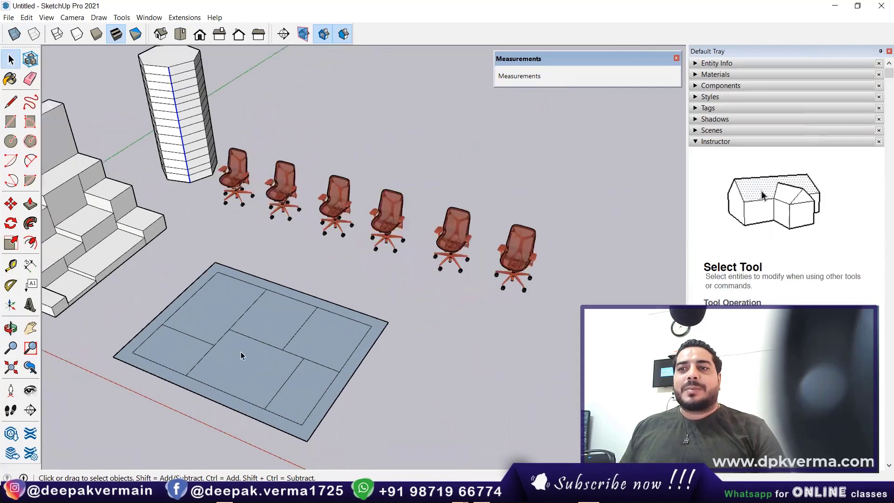
Select the upper-middle and right rug panels, then clear the selection.
click(326, 339)
ctrl+click(280, 322)
click(298, 386)
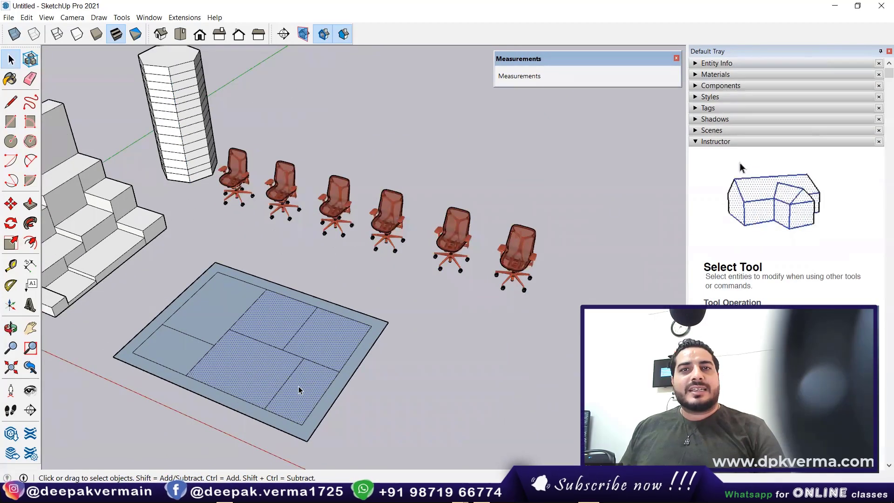
click(342, 267)
Box-select four rug panels, trim to two then one, deselect it, and orbit toward the stairs.
drag(342, 266, 297, 368)
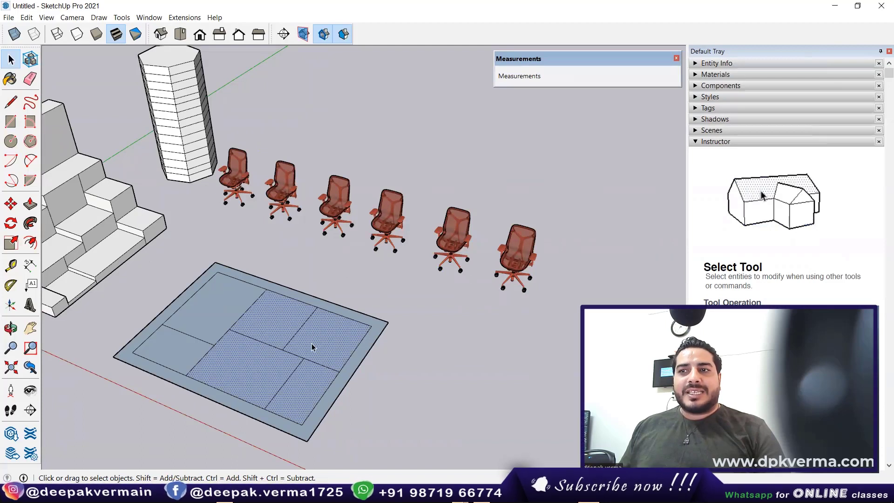
shift+click(297, 368)
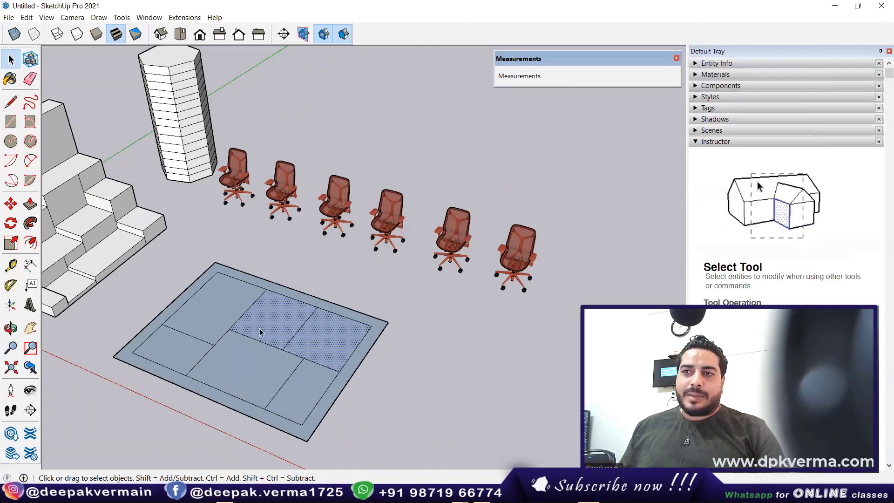
click(346, 350)
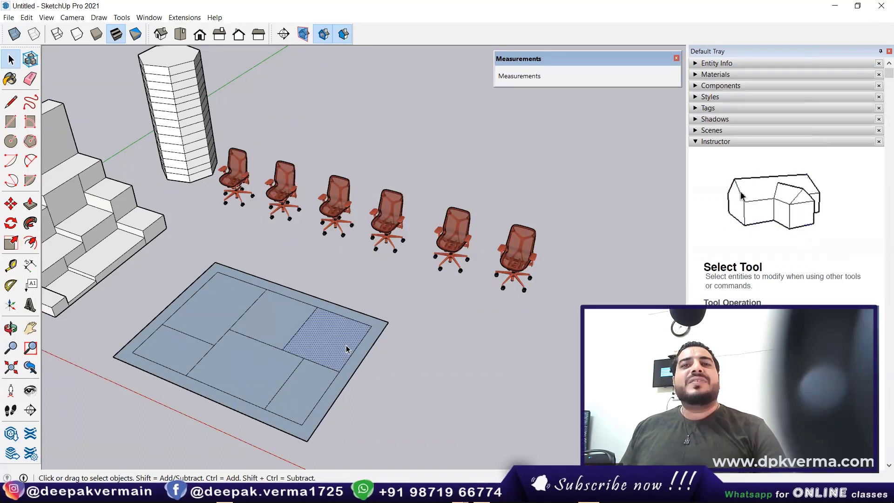
click(373, 305)
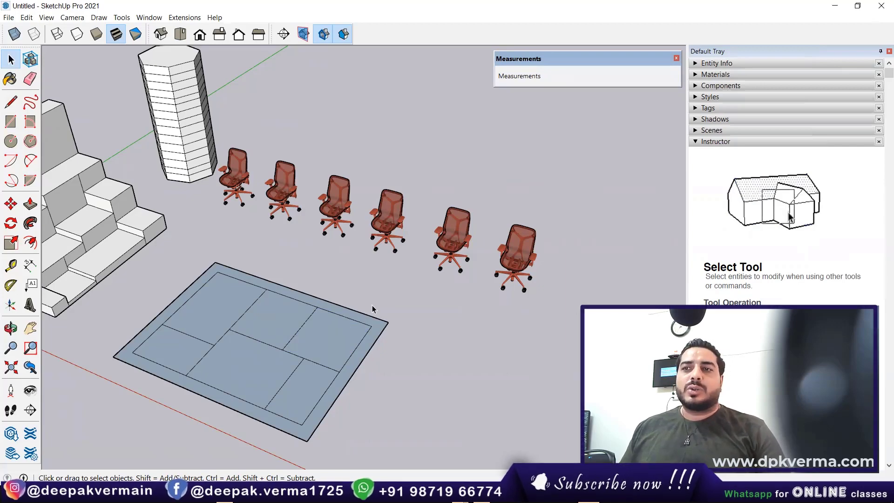
mouse_move(372, 306)
middle_down()
mouse_move(373, 320)
mouse_move(340, 295)
mouse_move(335, 273)
mouse_move(275, 259)
middle_up()
Make crossing selections of the three right chairs, the column with first chair, and stair faces.
scroll(170, 246, up, 3)
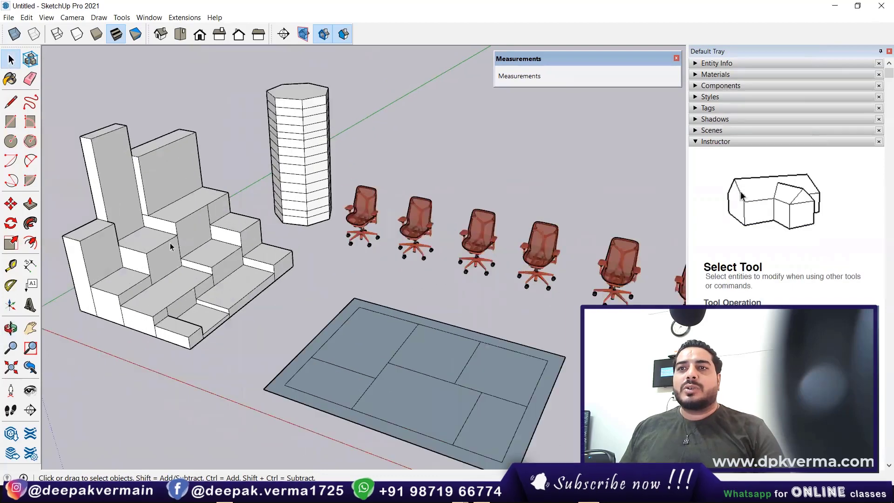
scroll(368, 200, down, 3)
middle_drag(367, 200, 576, 195)
drag(579, 192, 464, 265)
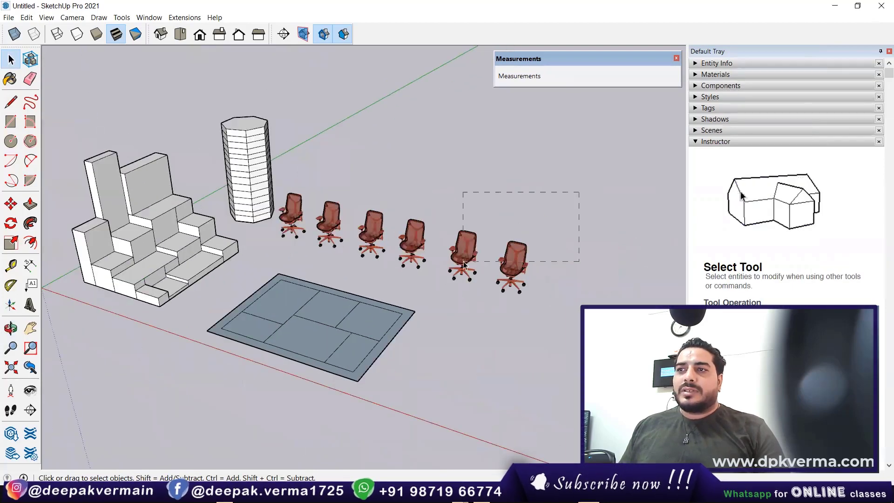
drag(410, 282, 410, 283)
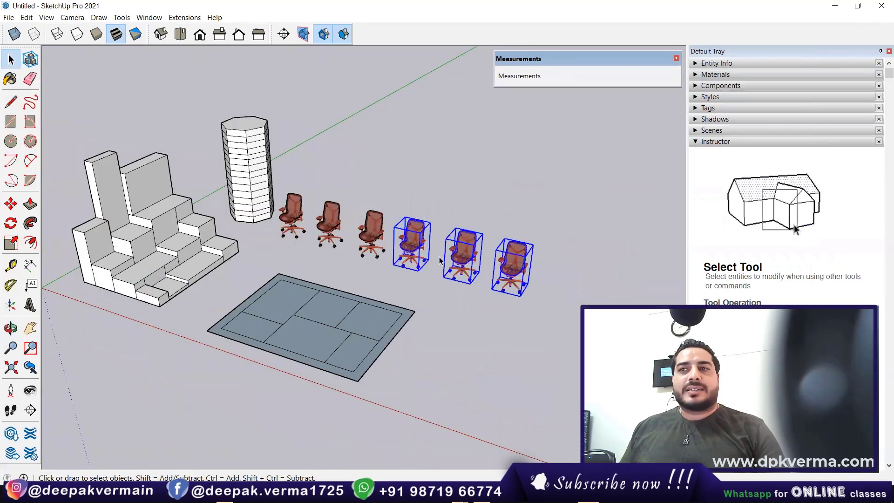
drag(292, 100, 220, 234)
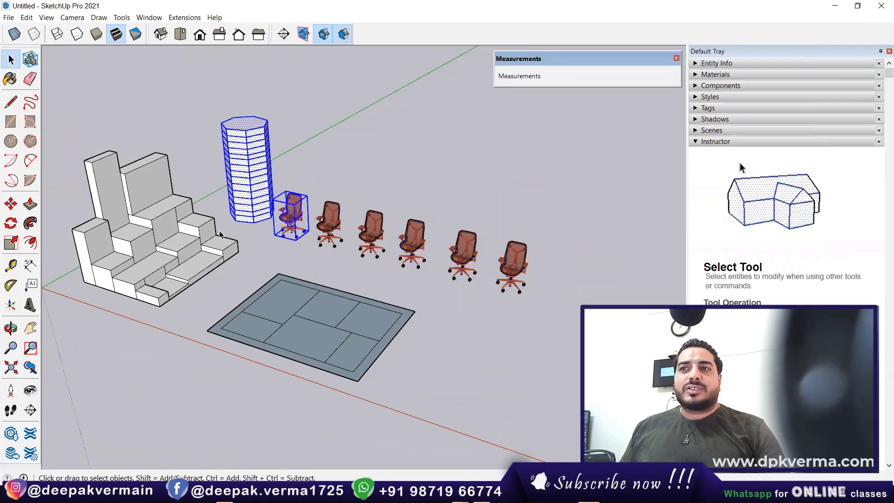
drag(173, 123, 103, 226)
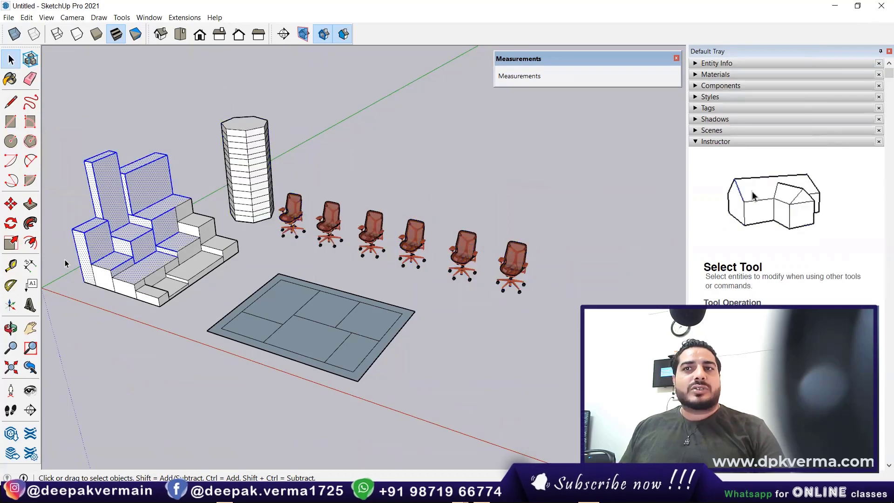
Step back through the selection history to the three rug panels selection.
key(ctrl+z)
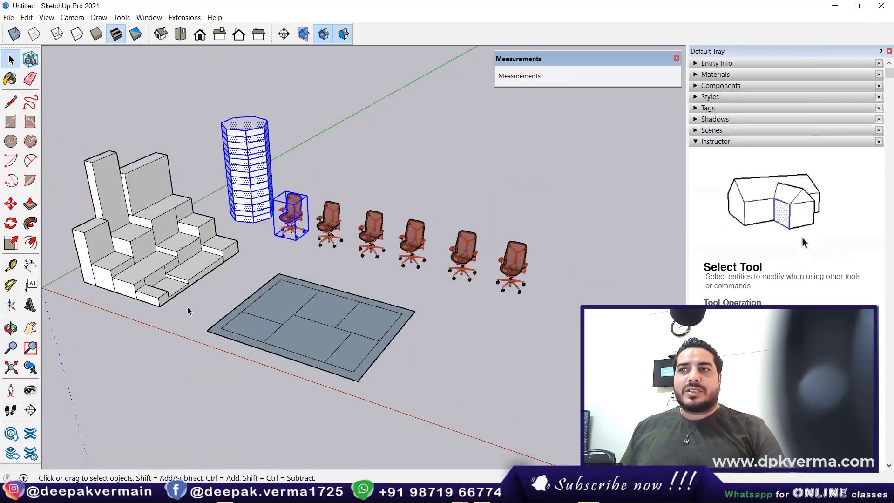
key(ctrl+z)
key(ctrl+z)
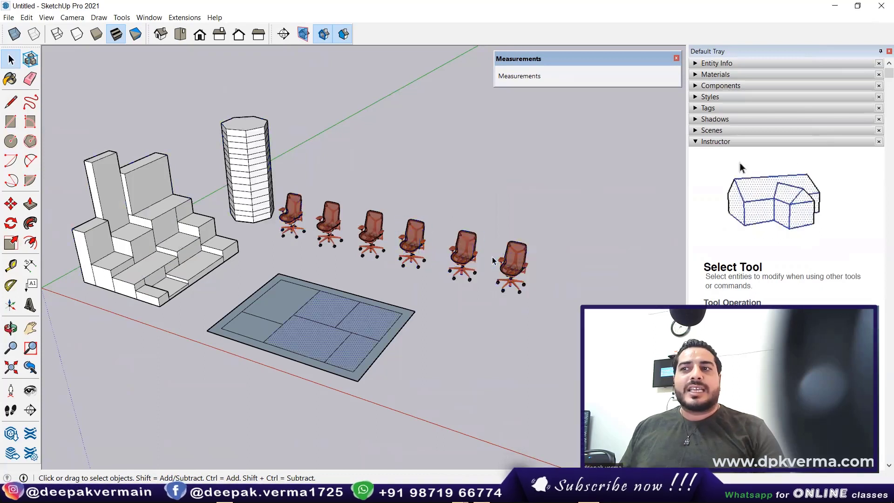
key(ctrl+z)
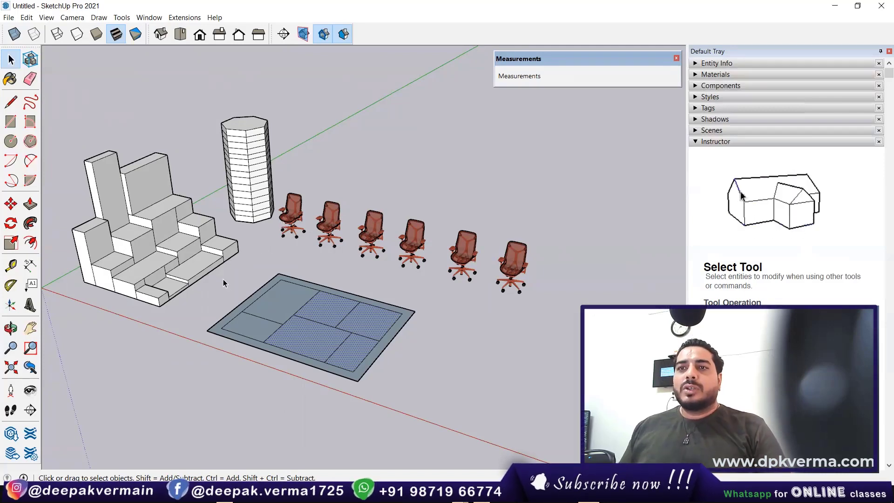
middle_drag(224, 281, 250, 284)
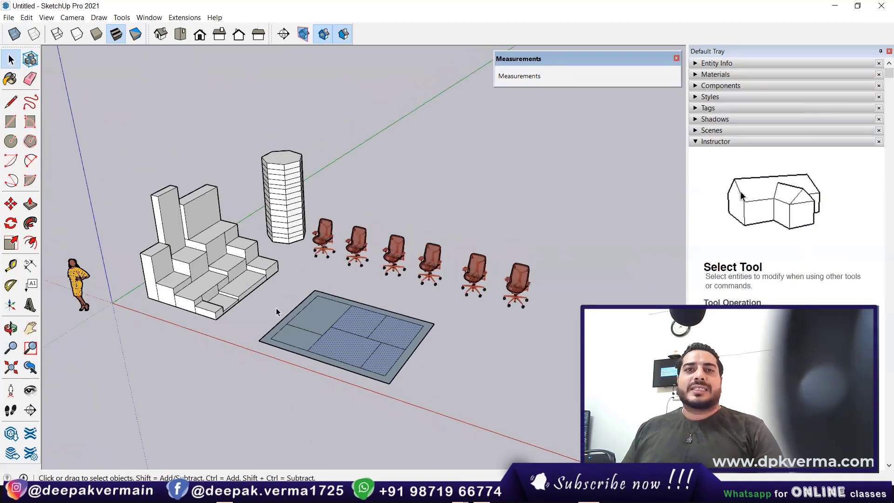